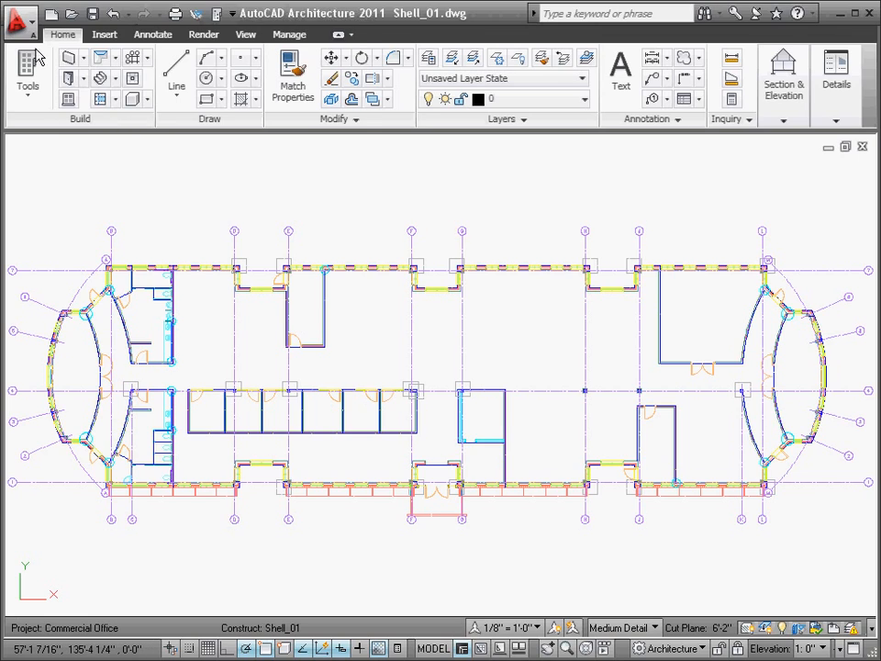
Switch to the already open Interior_01.dwg drawing.
click(34, 31)
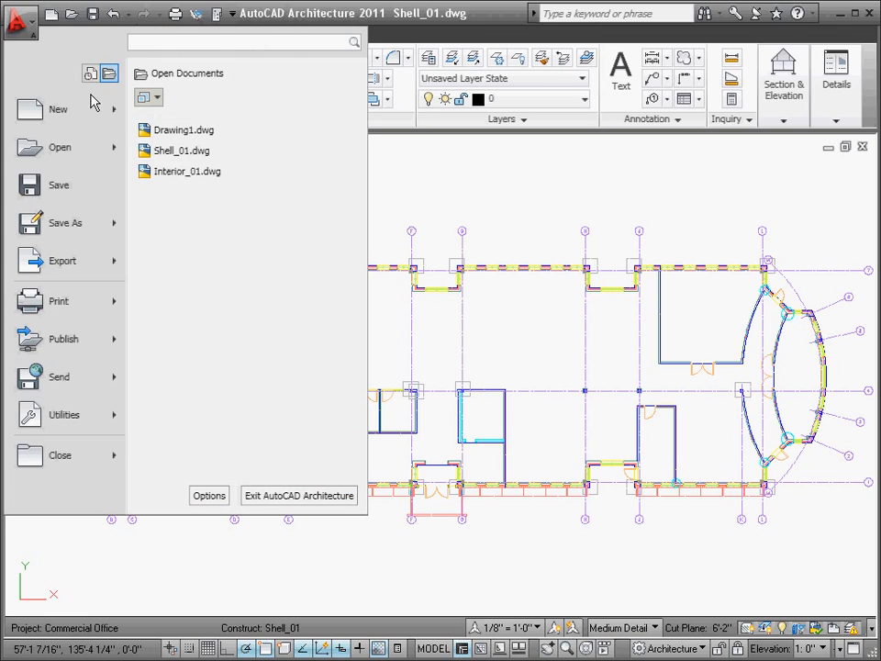
click(147, 172)
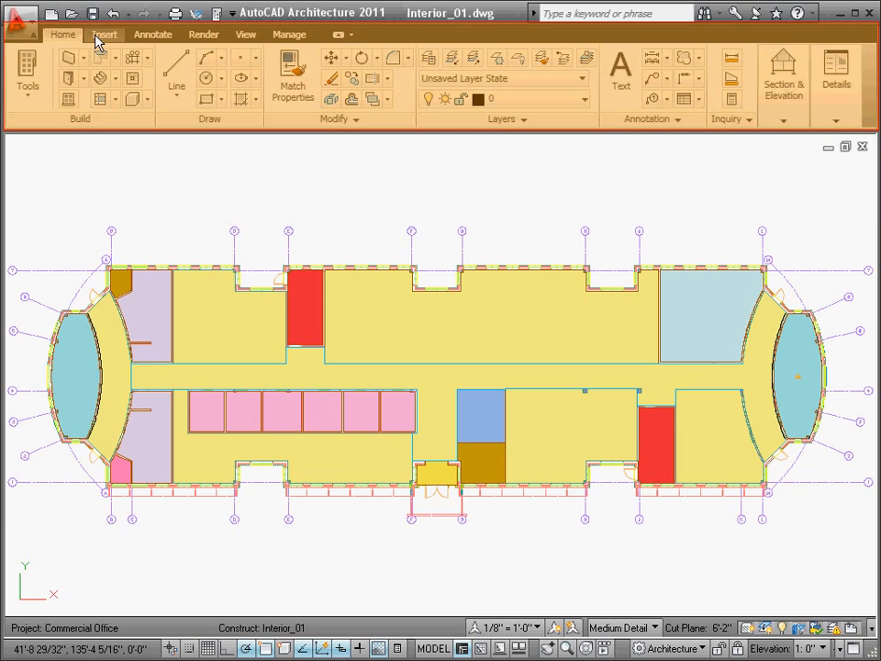
Review the ribbon's Insert, Annotate, Render, View and Manage tool sets and return to the Home tools.
click(101, 35)
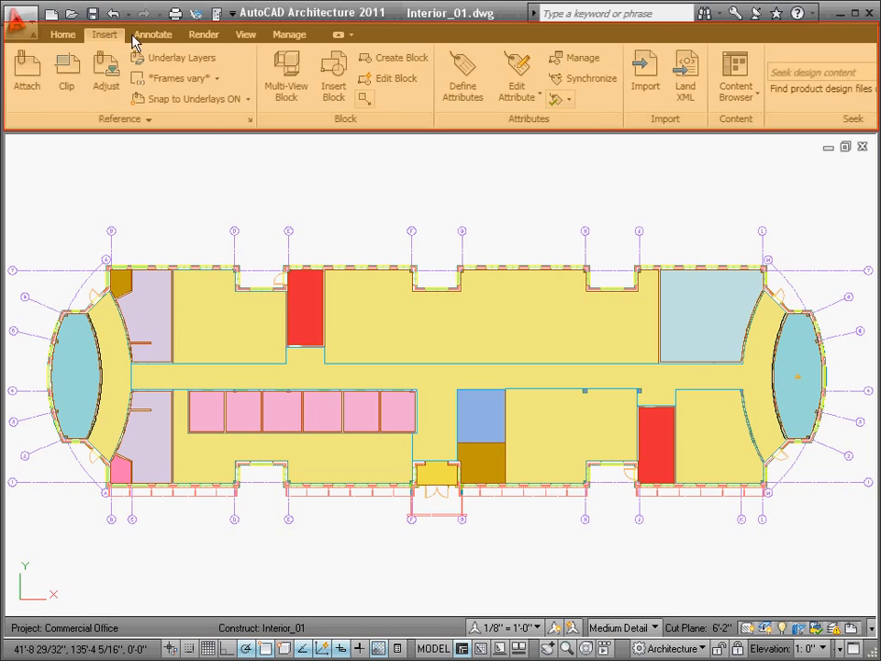
click(151, 35)
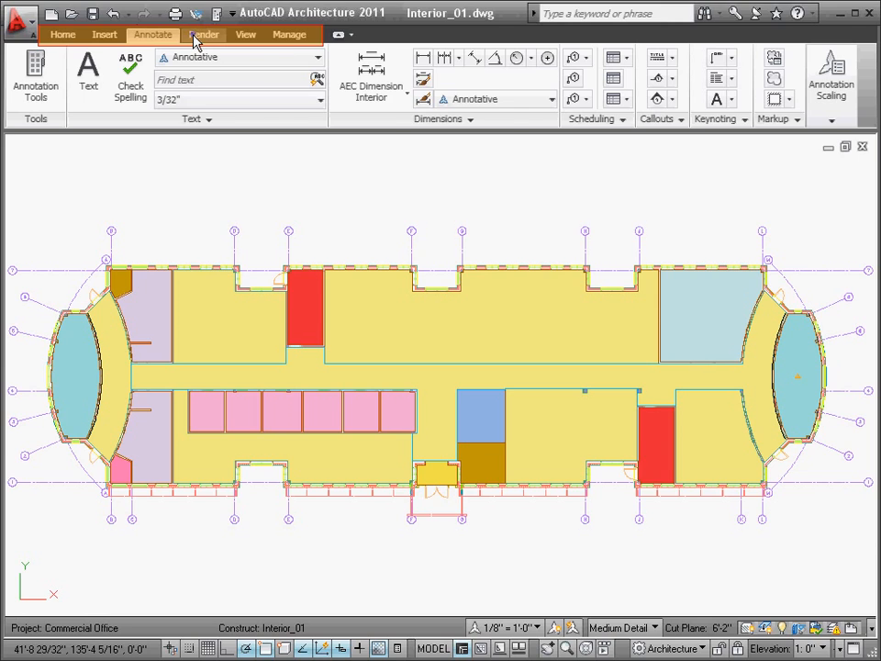
click(196, 35)
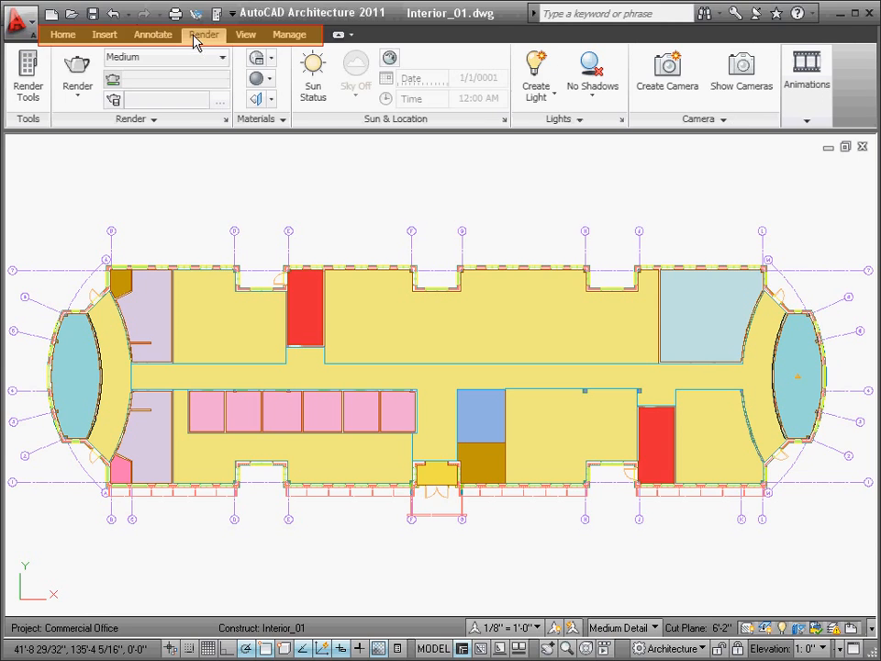
click(246, 37)
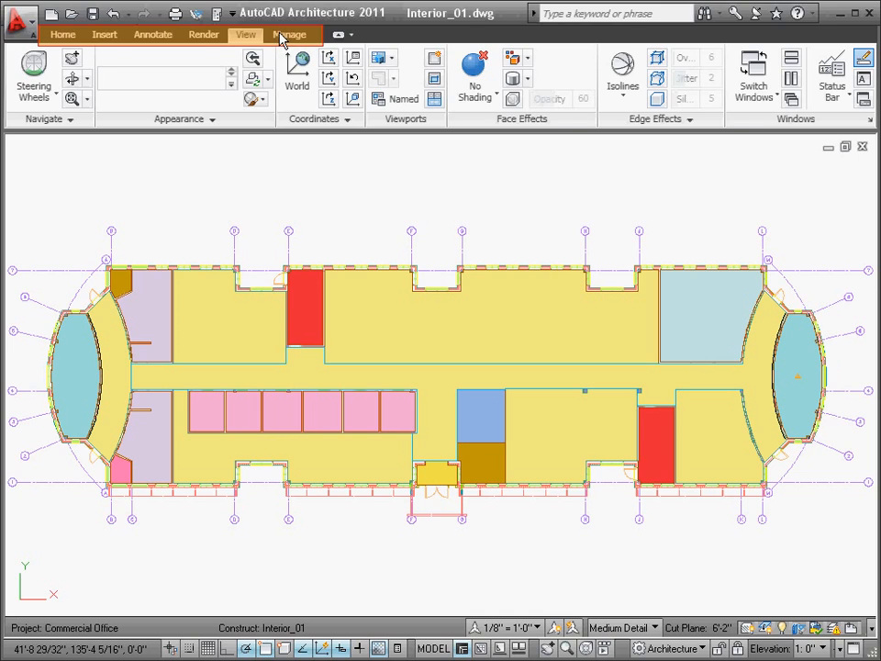
click(287, 35)
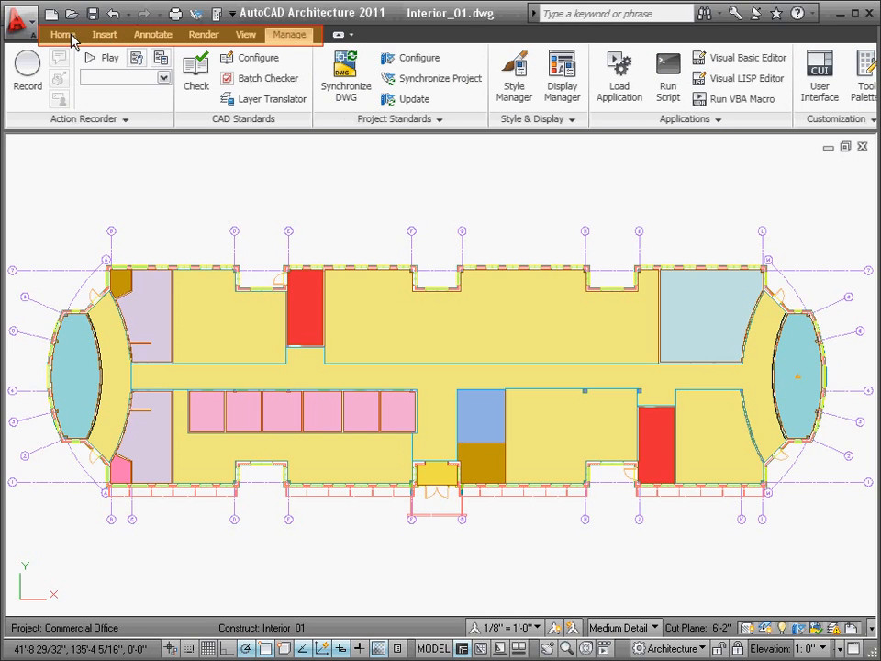
click(64, 36)
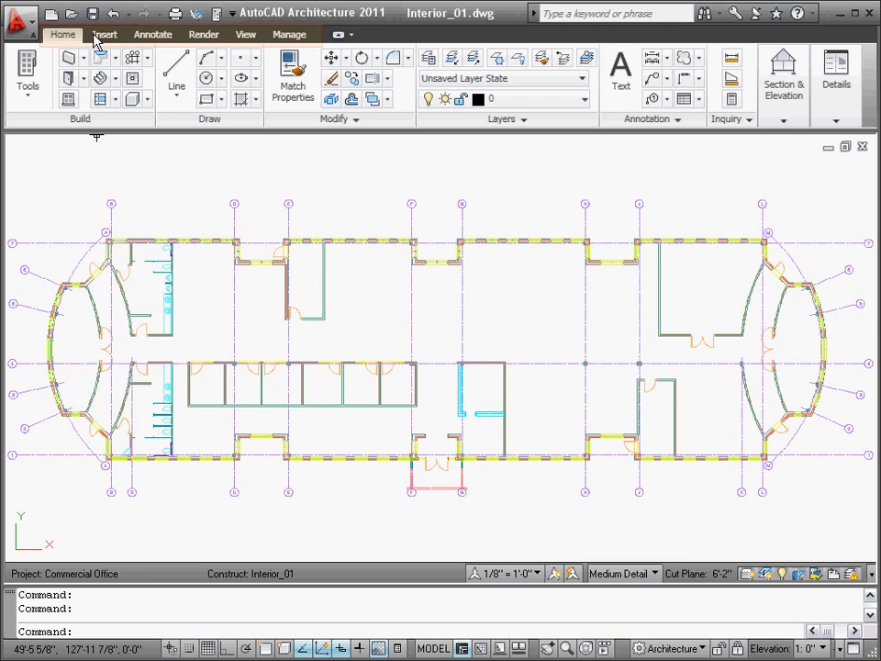
click(146, 35)
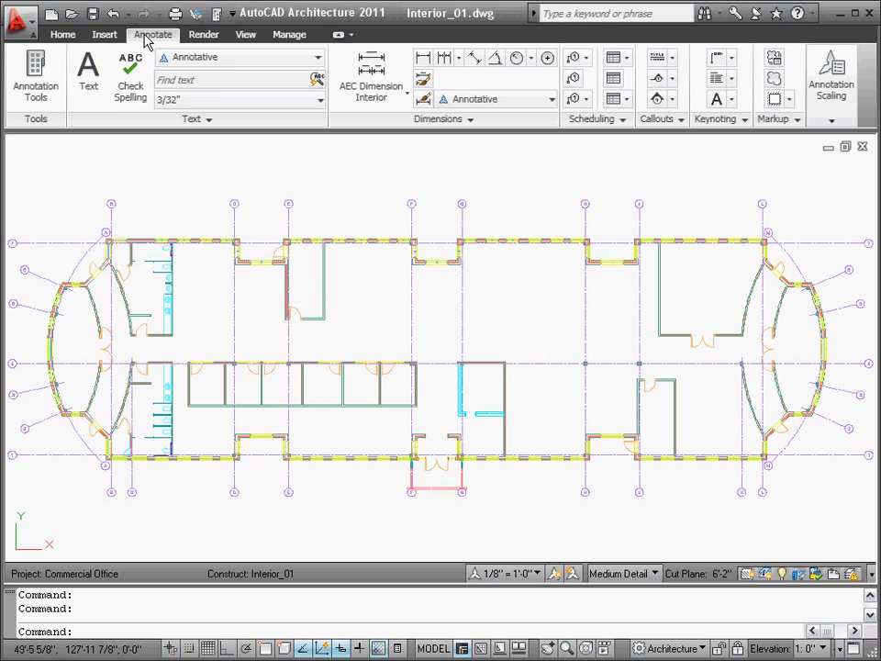
click(201, 37)
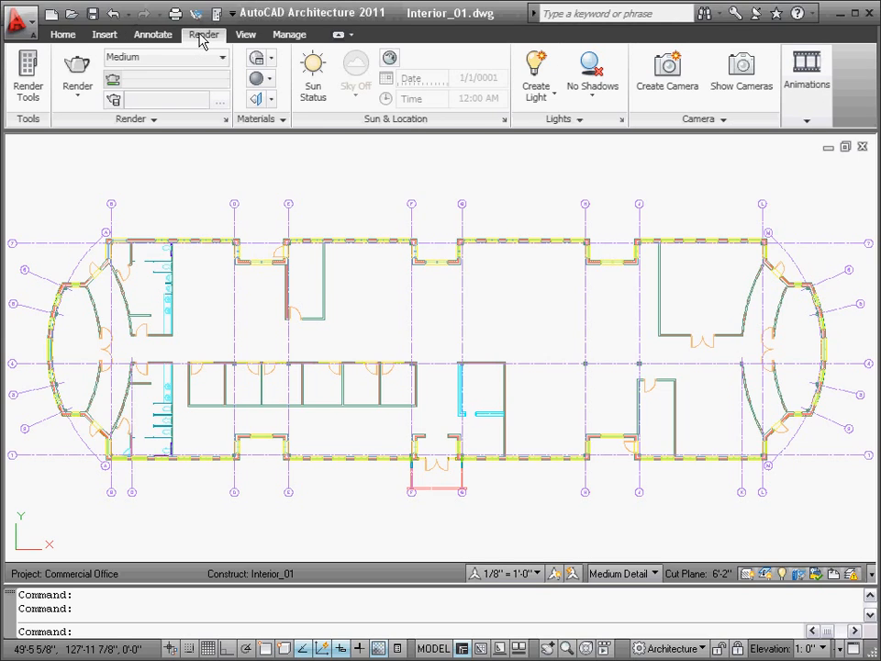
click(60, 34)
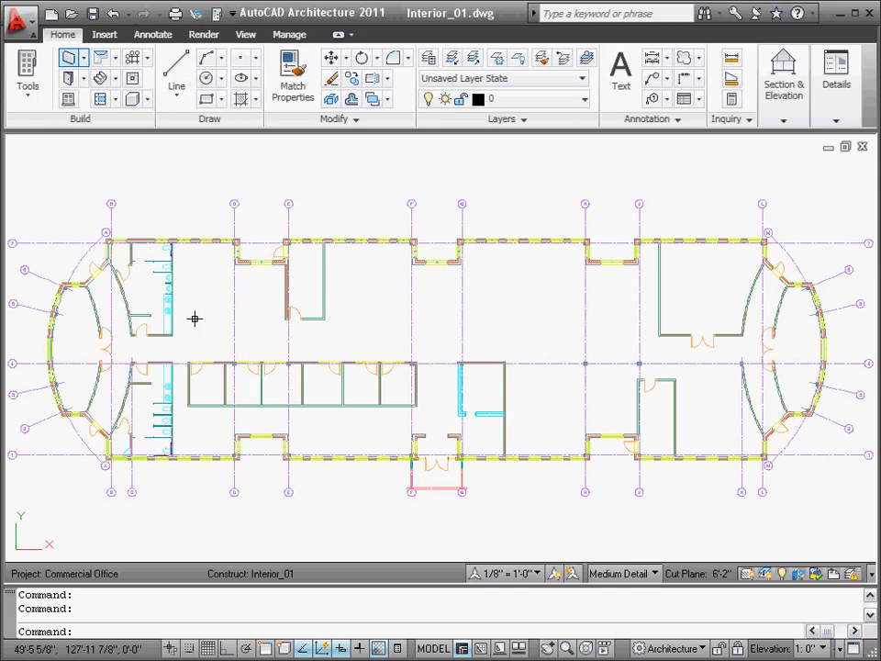
Select an office door and a partition wall in turn to examine the editing tools for each, clearing each selection.
click(196, 371)
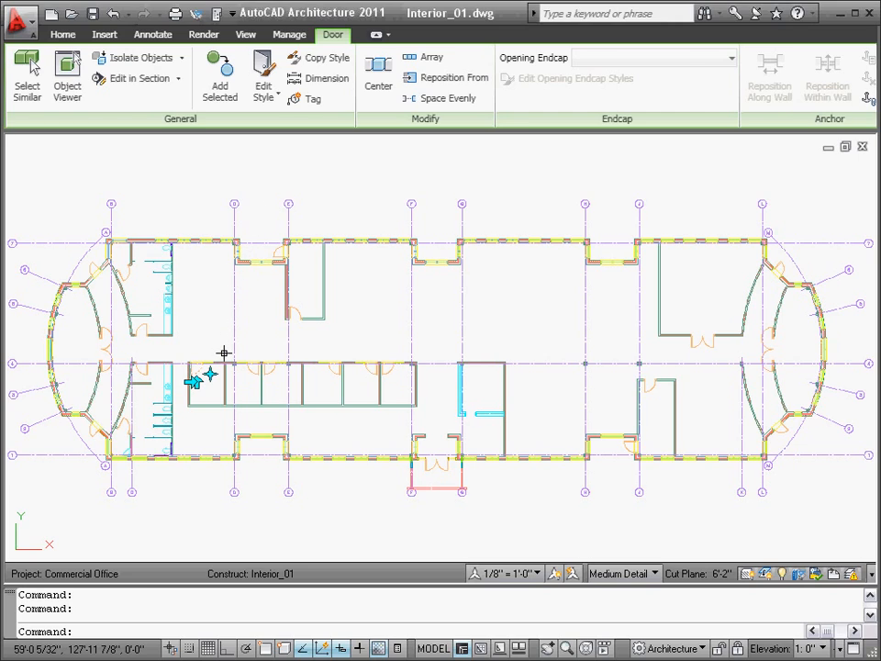
key(Escape)
key(Escape)
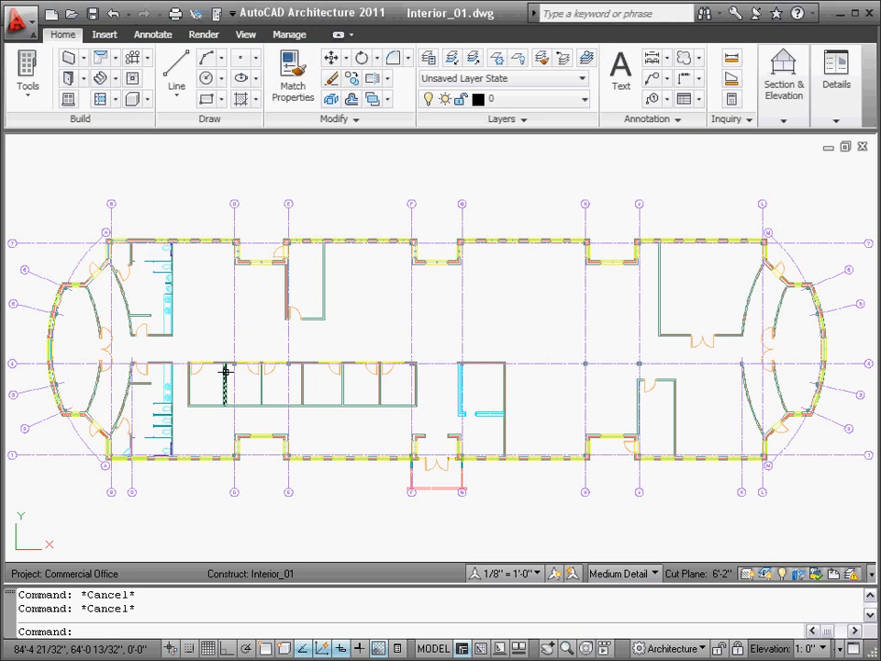
click(225, 371)
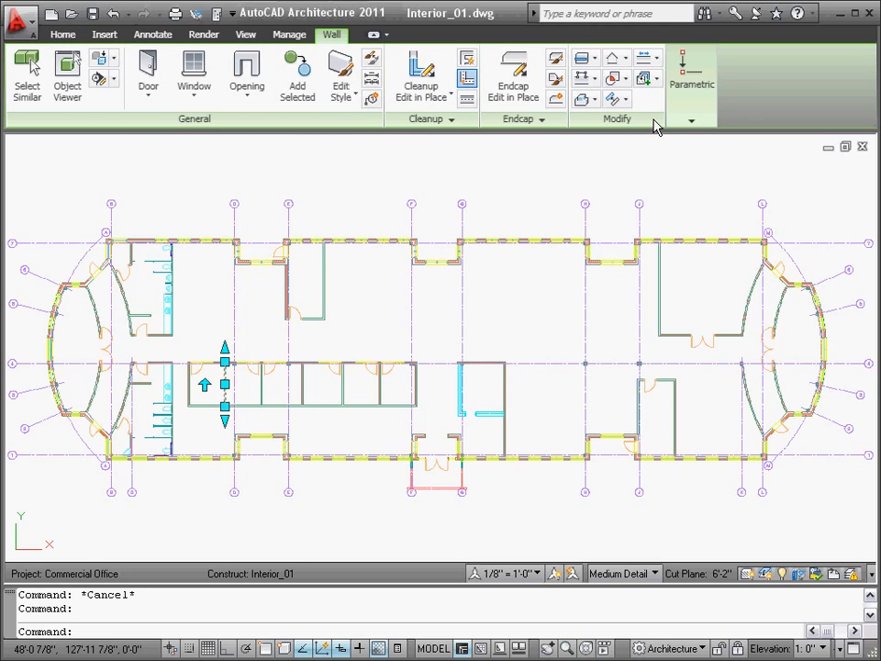
key(Escape)
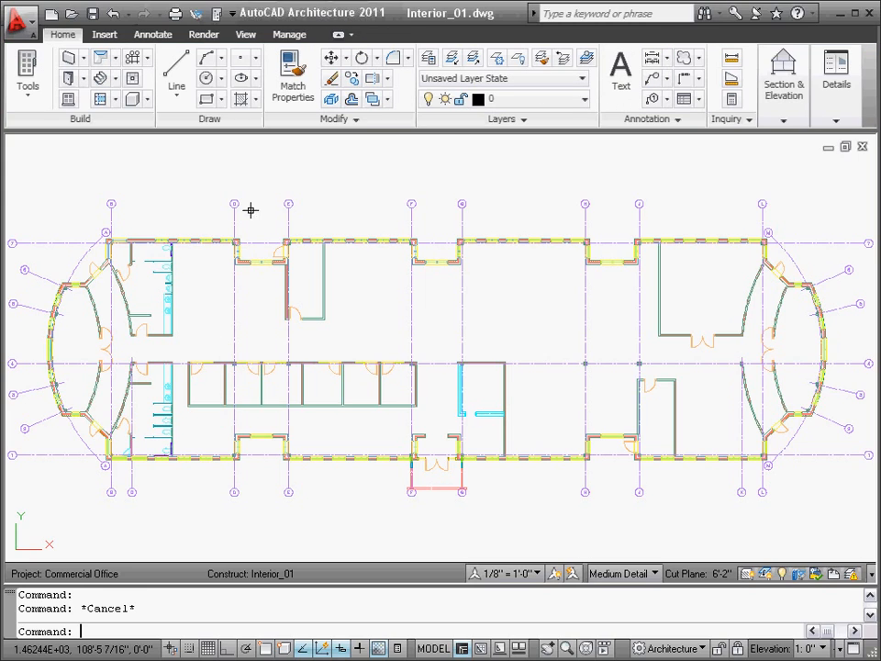
Open the externally referenced Shell_01 drawing from its exterior walls and inspect the editing tools for a window near the upper-left corner.
click(142, 239)
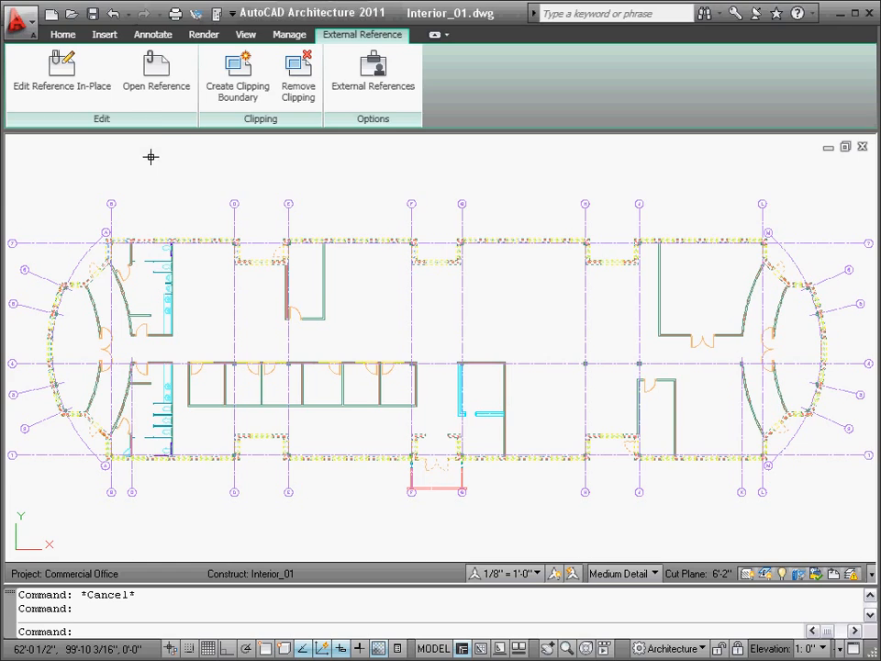
click(155, 93)
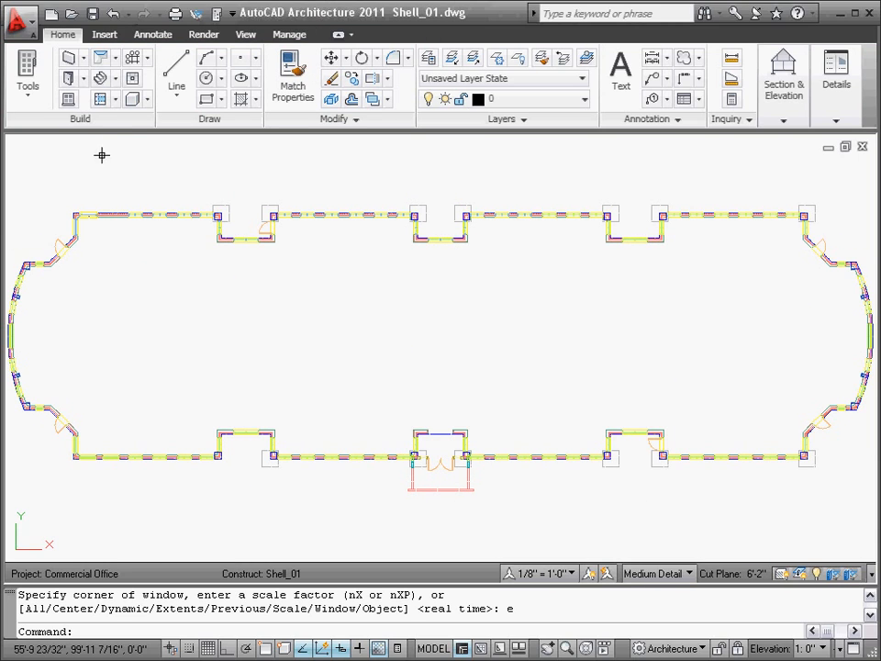
click(88, 214)
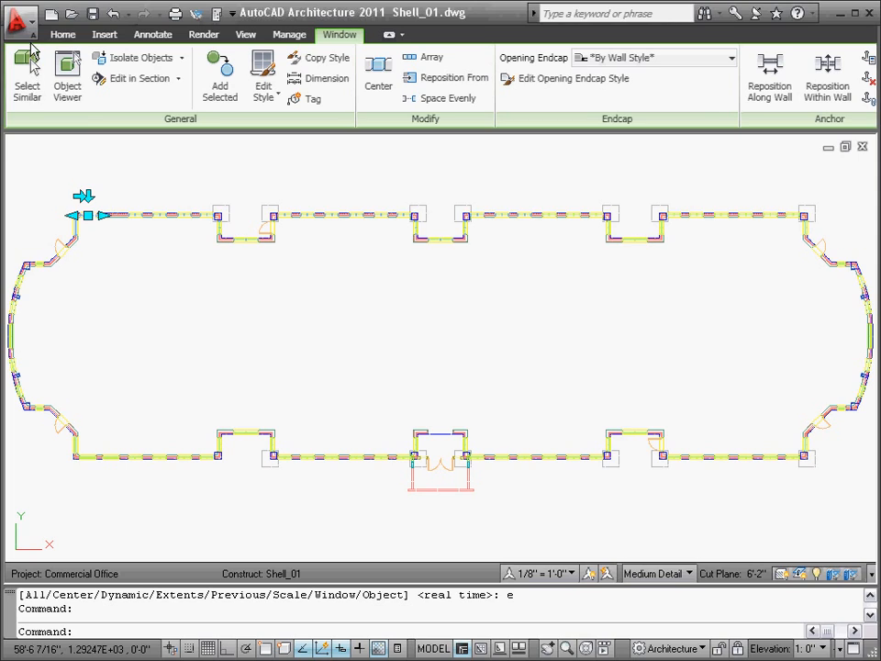
key(Escape)
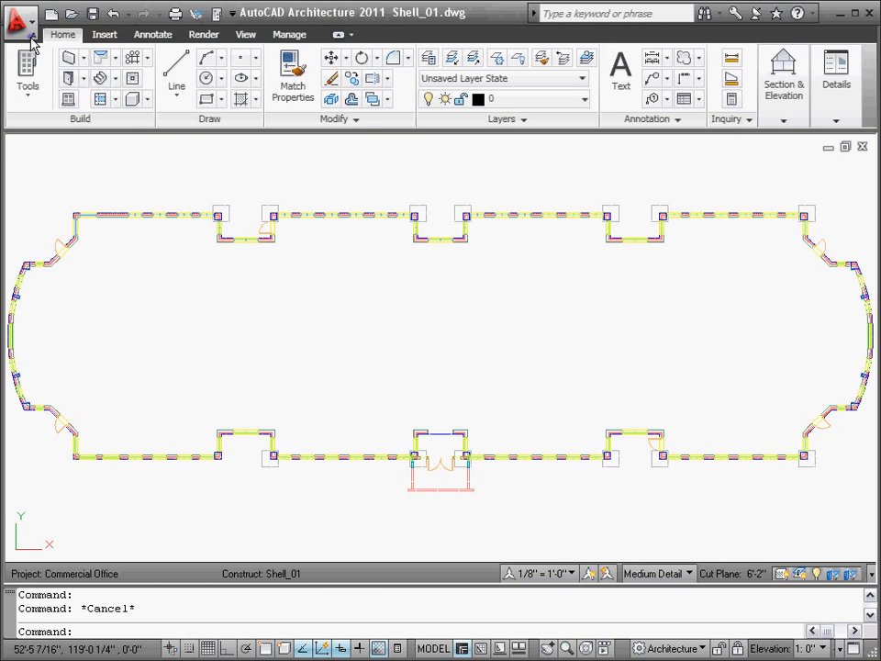
Close Shell_01.dwg with its changes saved and reload the Shell_01 reference in Interior_01.dwg.
click(18, 22)
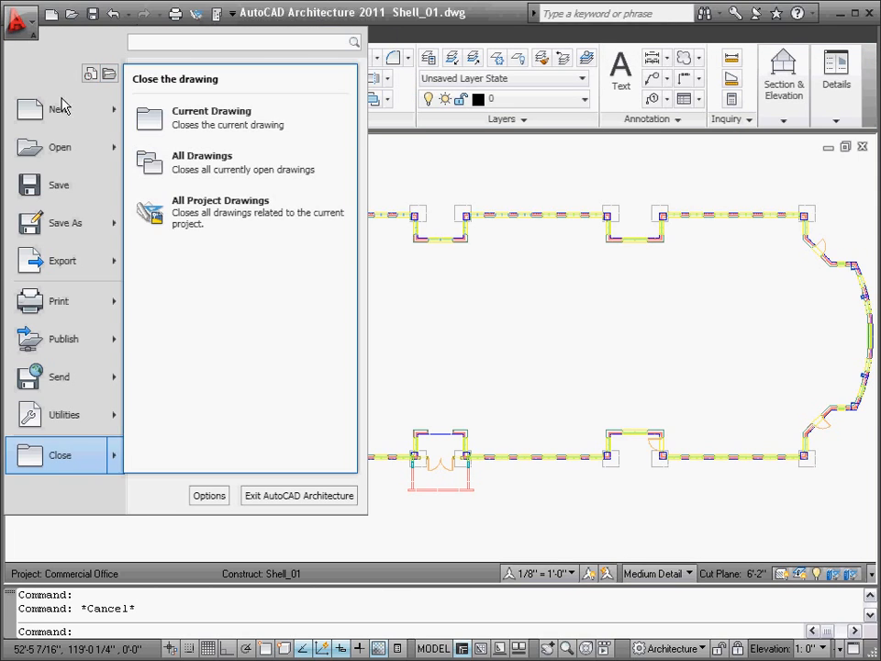
click(82, 454)
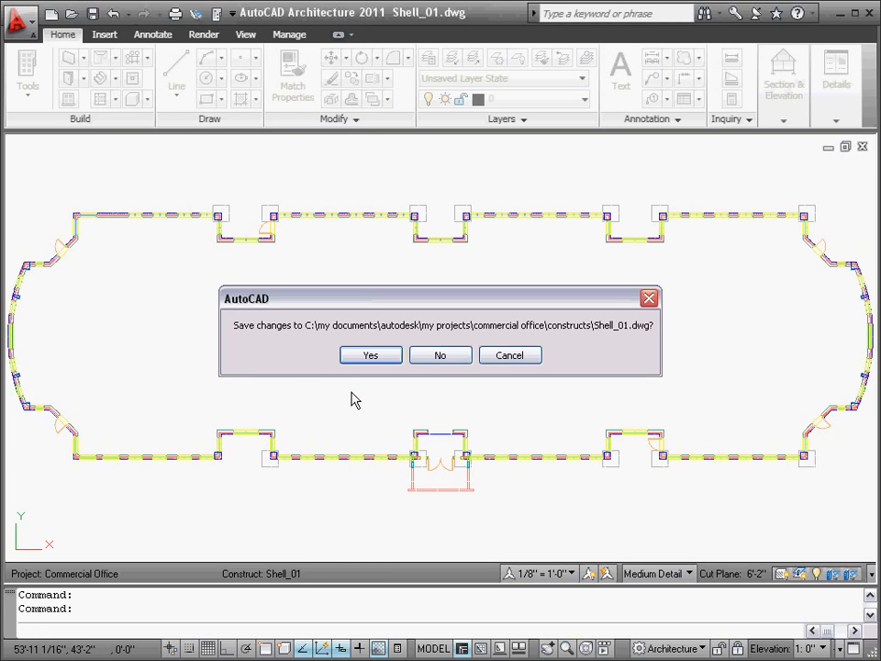
click(368, 357)
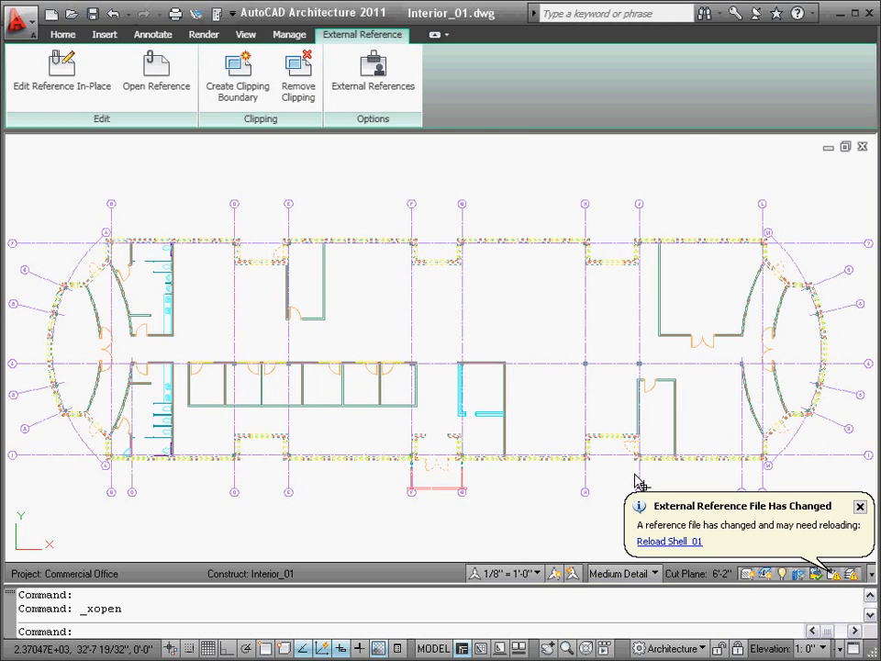
click(656, 541)
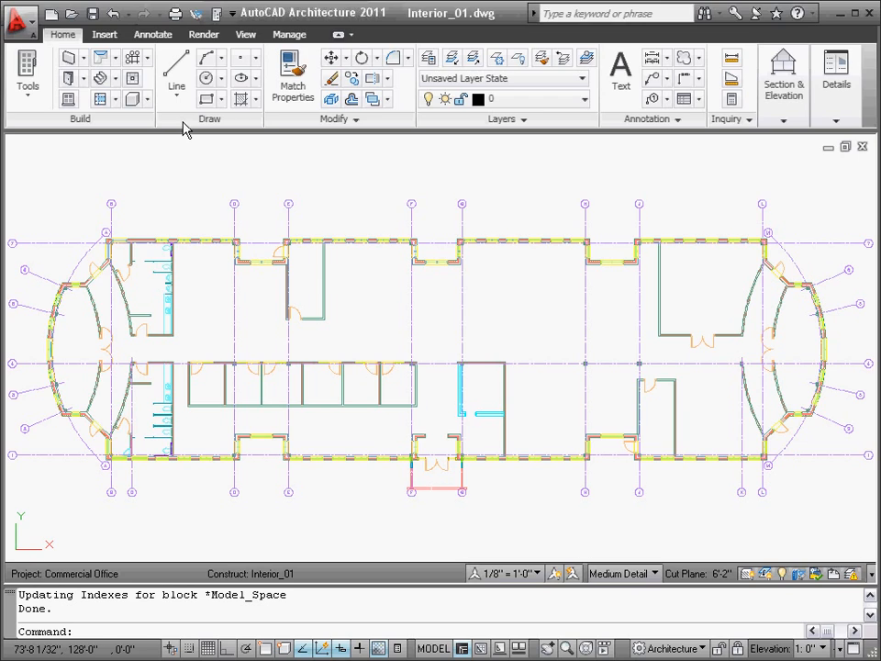
Float the Draw tool group over the drawing area and dock it back in the ribbon.
mouse_move(162, 121)
mouse_down()
mouse_move(93, 124)
mouse_move(197, 213)
mouse_up()
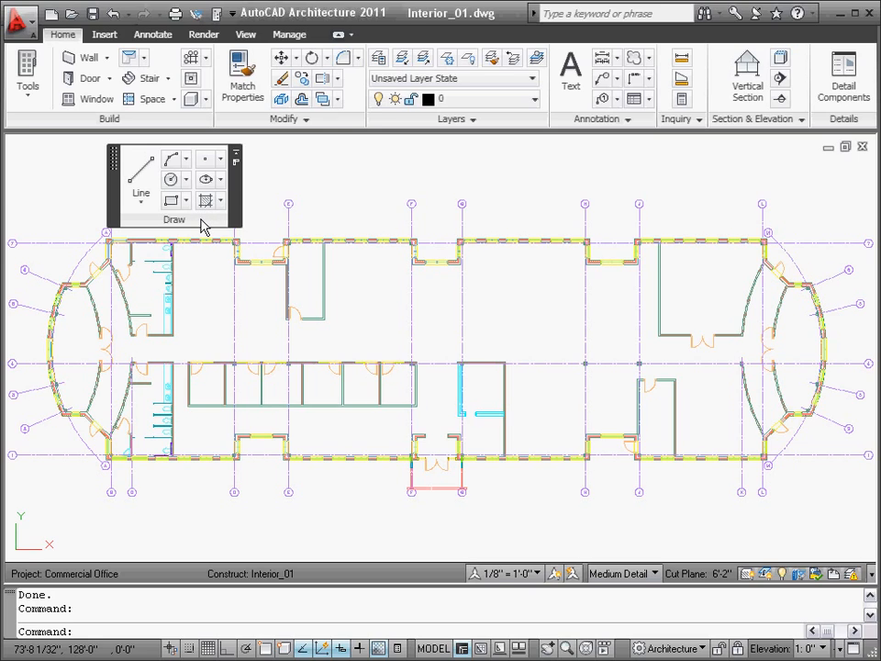
drag(202, 227, 204, 122)
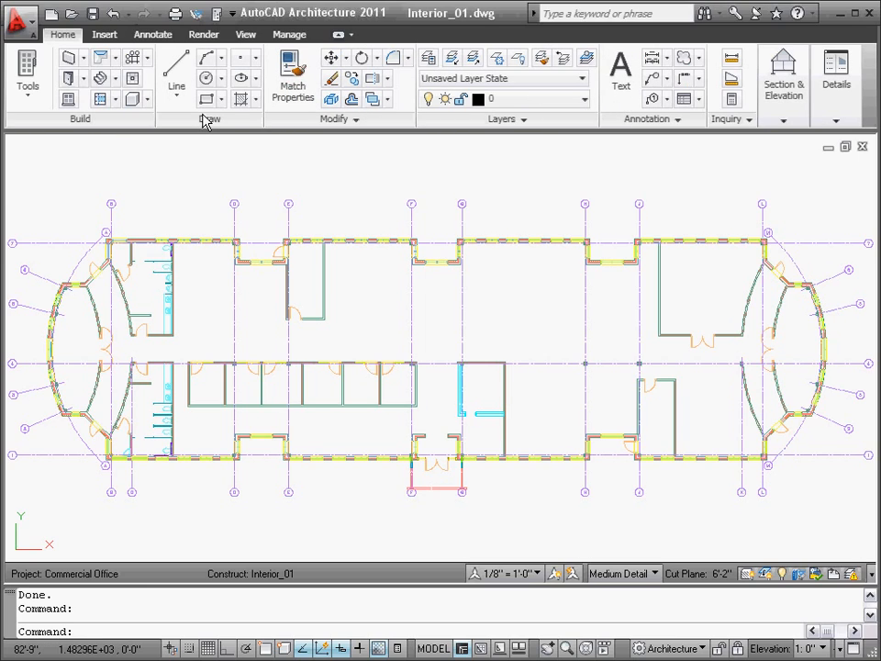
Expand the Modify and Layers tool groups and pin both open.
click(277, 121)
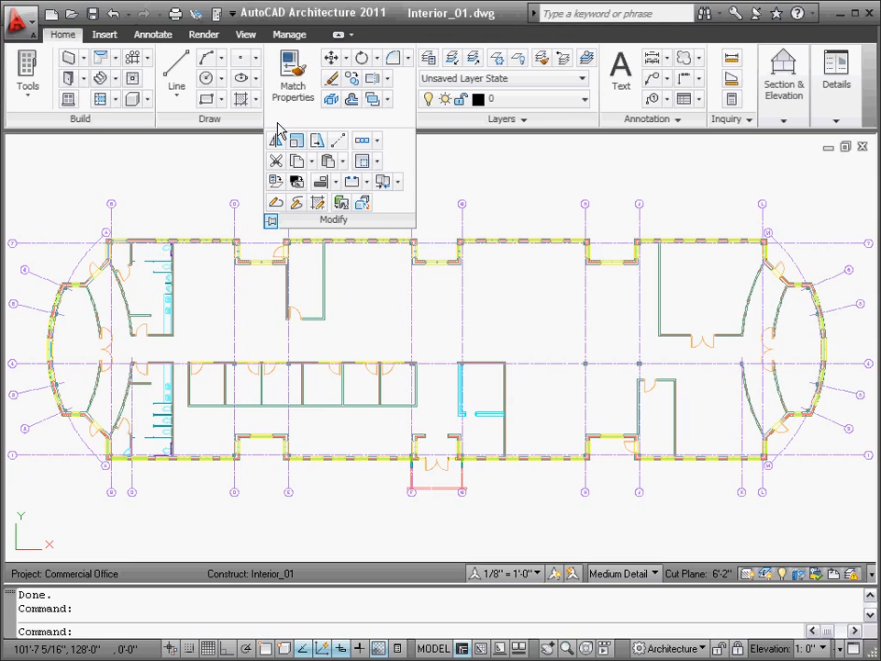
click(272, 221)
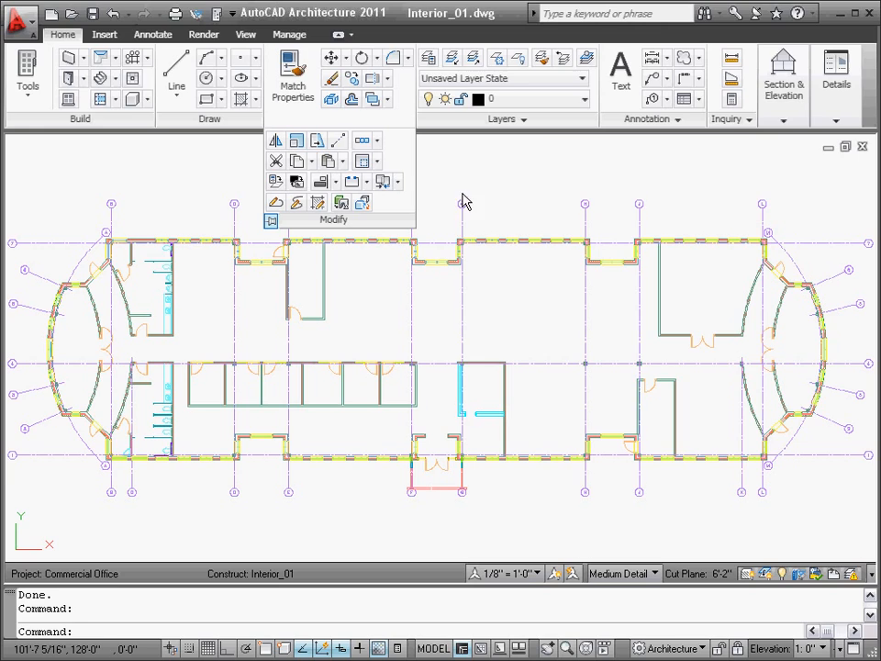
click(525, 120)
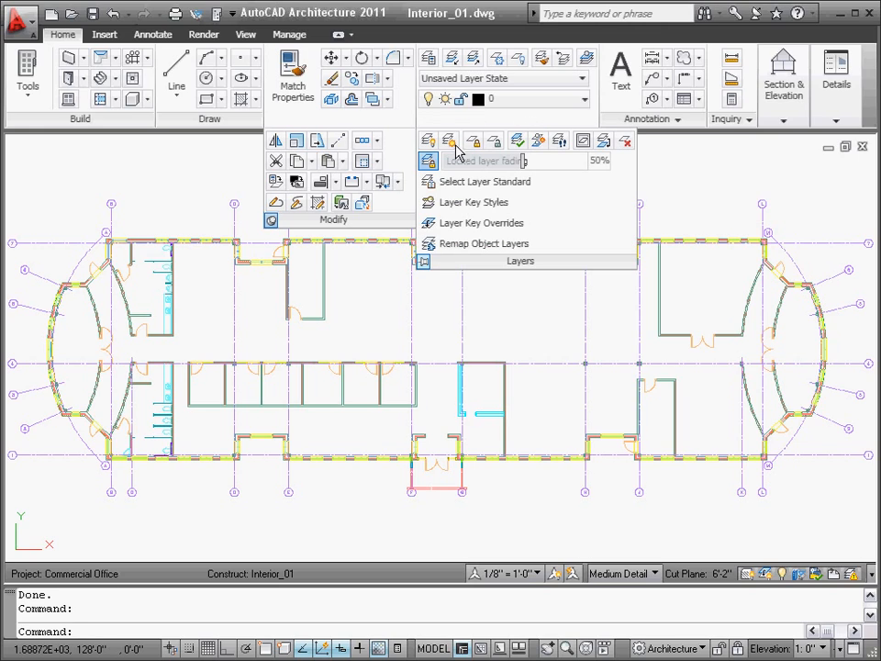
click(424, 263)
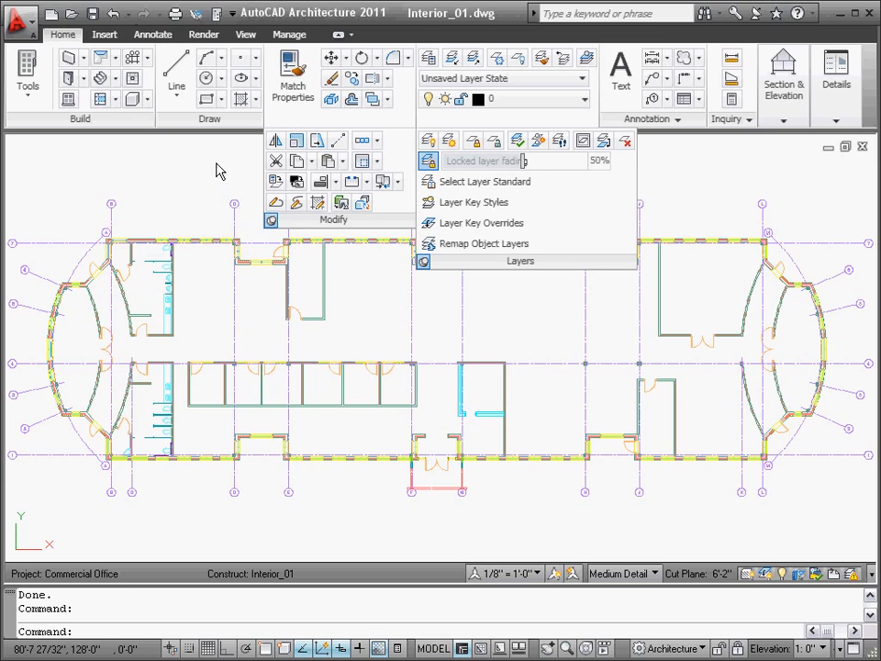
Draw an upright rectangle in the open area just right of the upper-left restrooms.
click(207, 98)
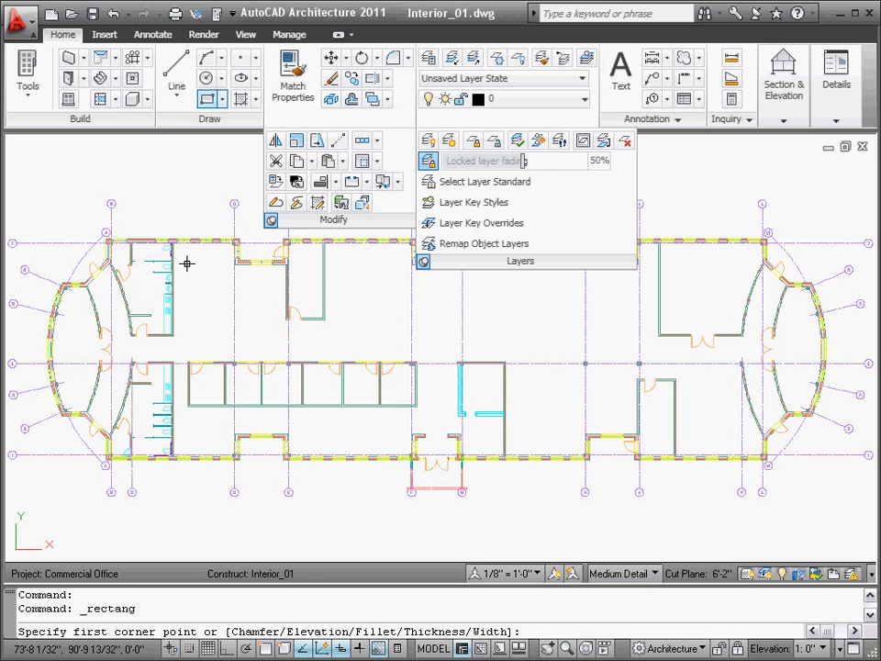
click(207, 294)
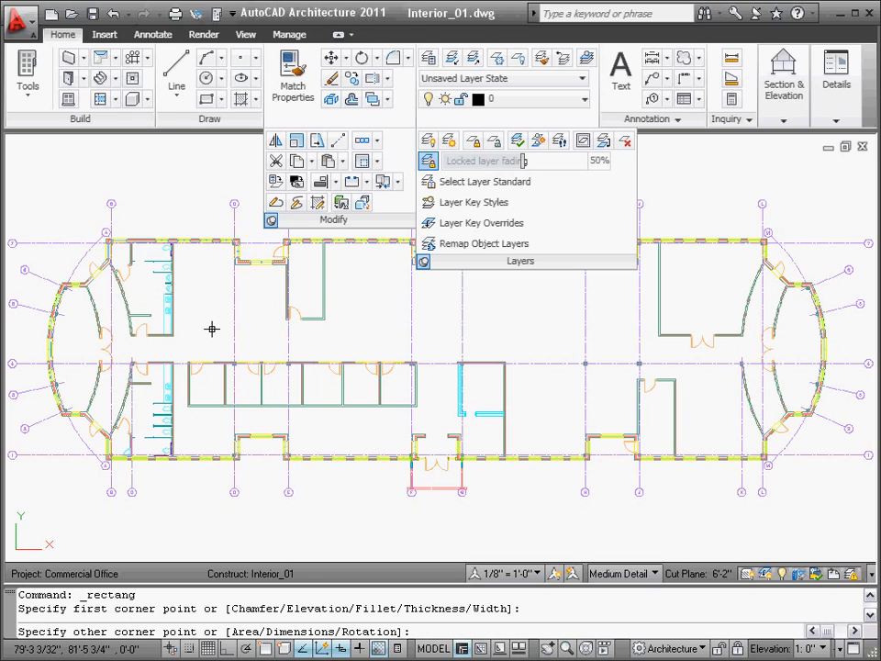
click(215, 327)
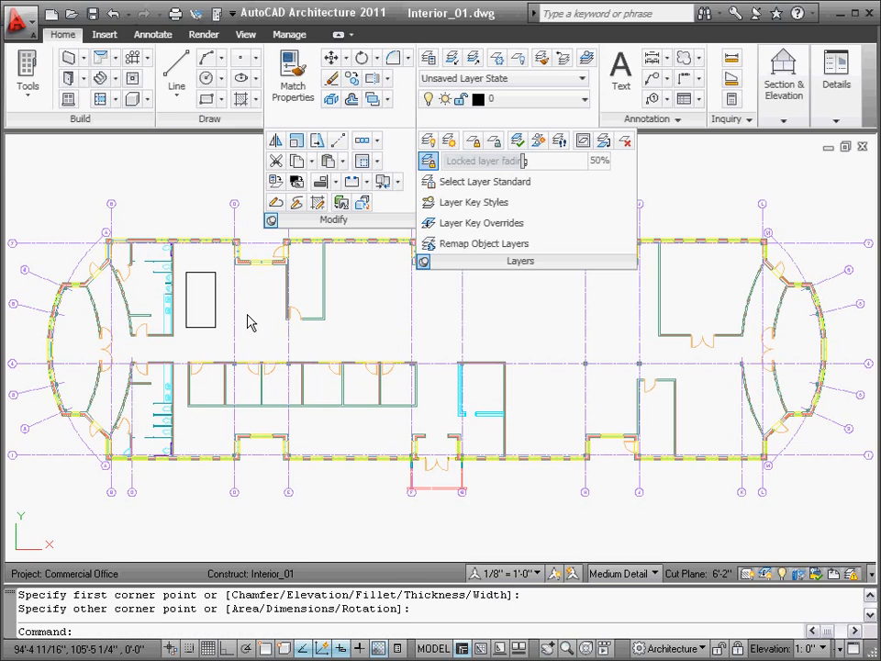
Unpin the expanded Modify and Layers tool groups so they collapse.
click(272, 220)
click(421, 264)
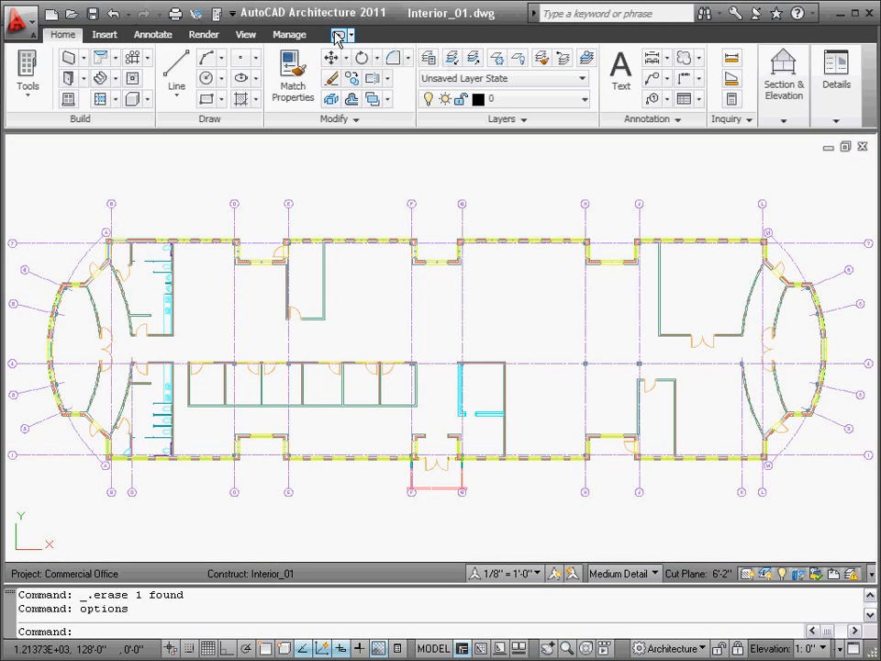
Minimize the ribbon to panel buttons and further to panel titles only.
click(338, 36)
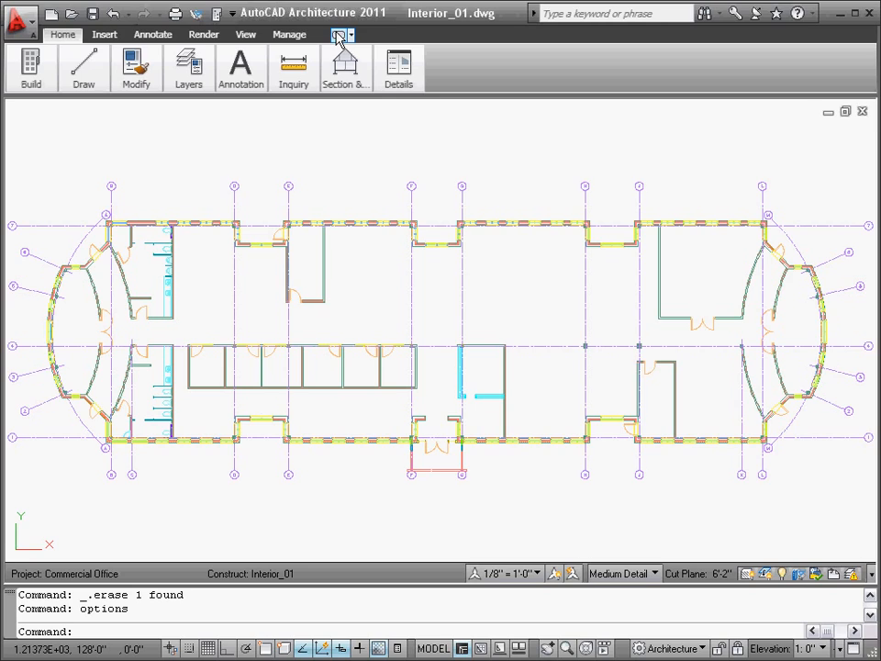
click(336, 35)
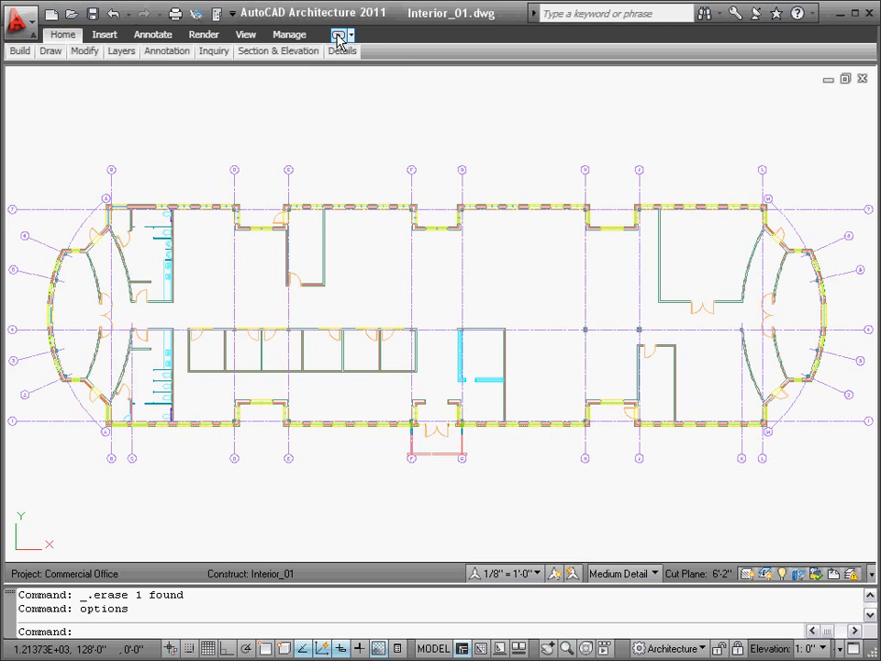
Minimize the ribbon to tabs only, and restore the full ribbon display.
click(337, 35)
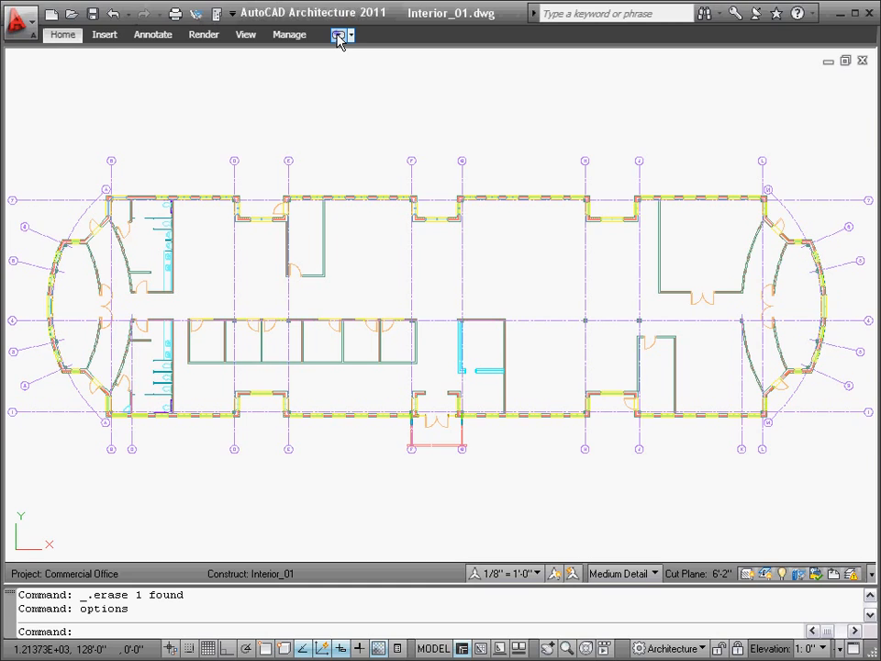
click(338, 36)
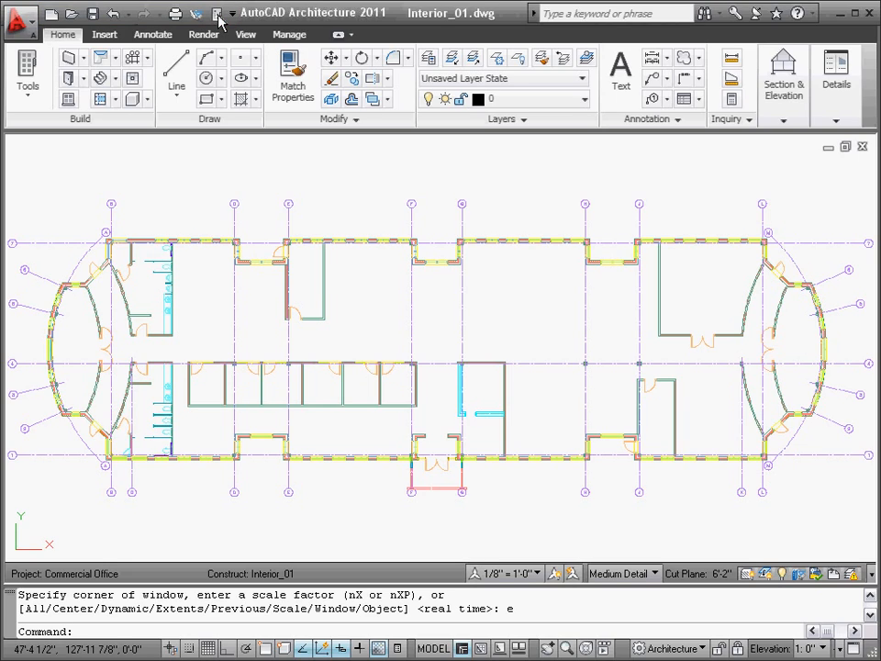
Add the Wall tool to the Quick Access Toolbar and remove it from there again.
right_click(73, 59)
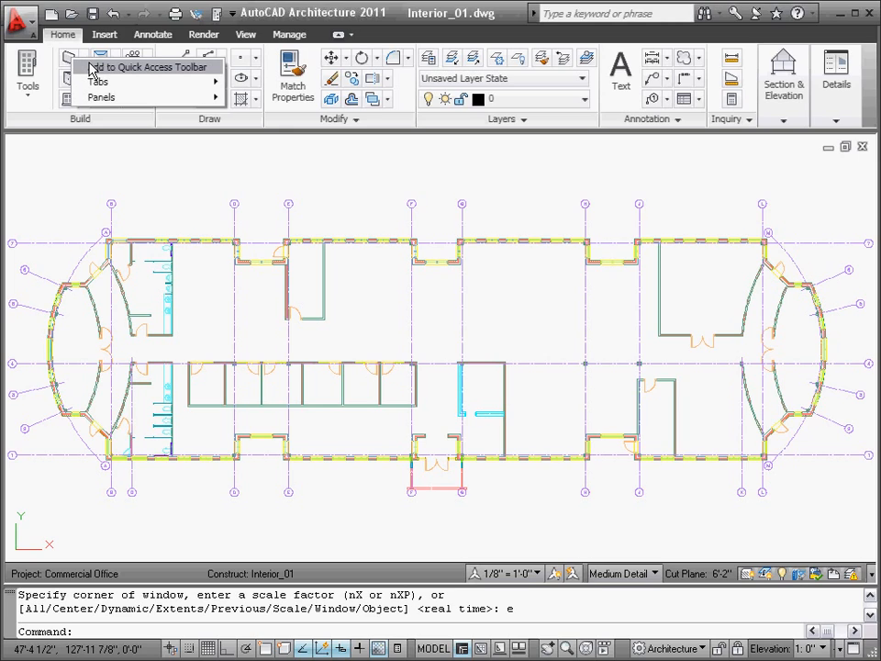
click(92, 67)
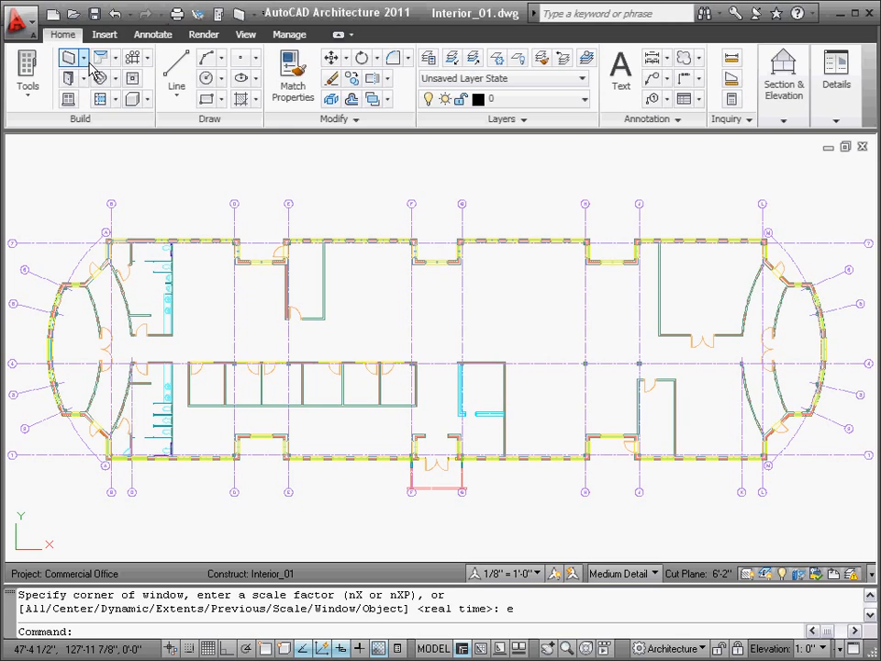
right_click(240, 17)
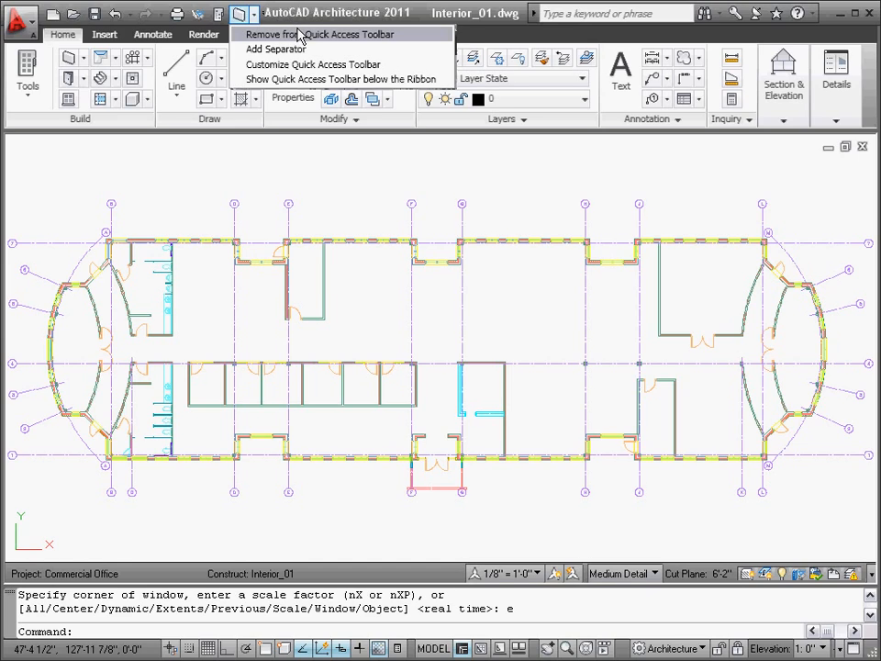
click(249, 33)
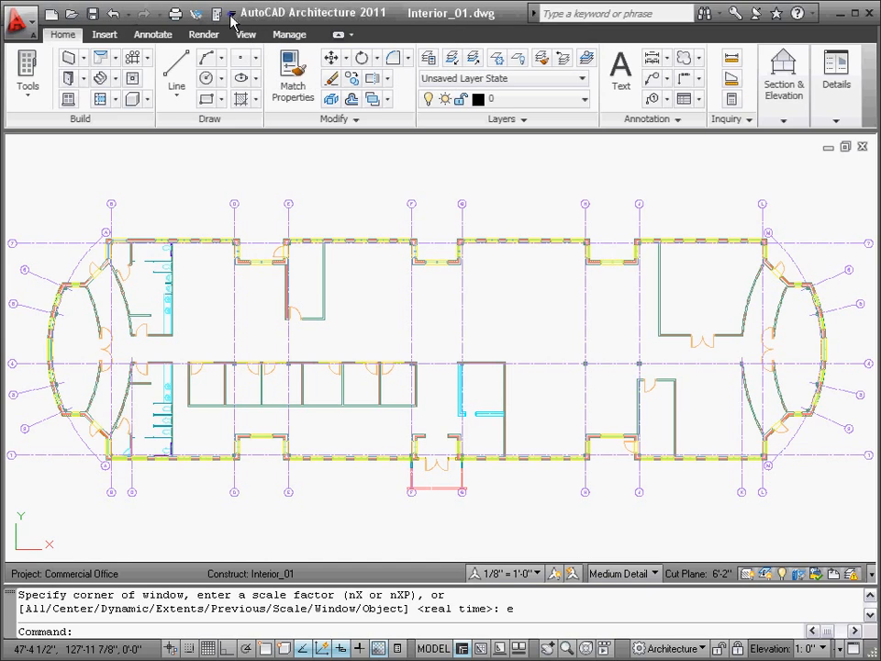
Show the Quick Access Toolbar below the ribbon and return it above the ribbon.
click(229, 16)
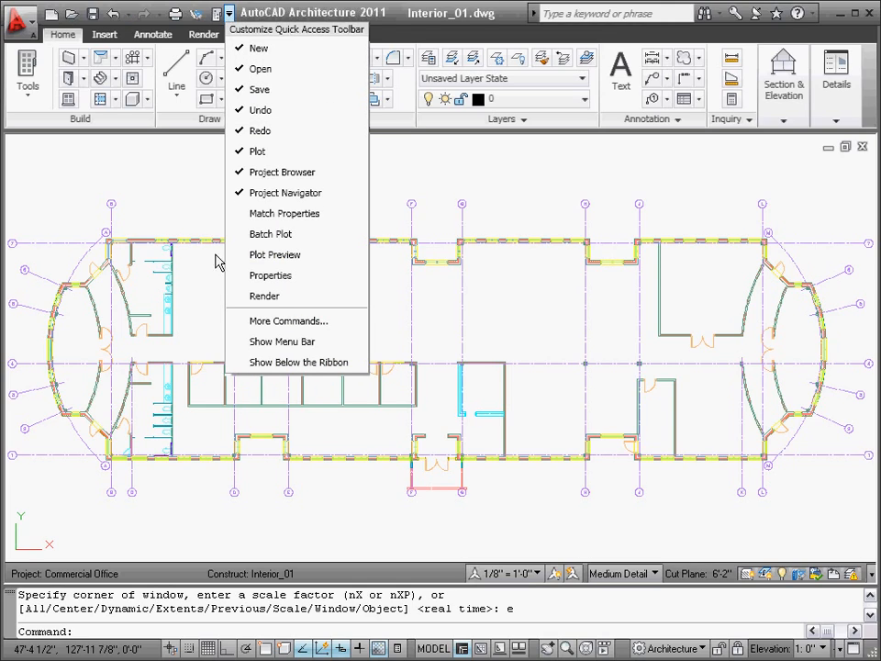
click(256, 362)
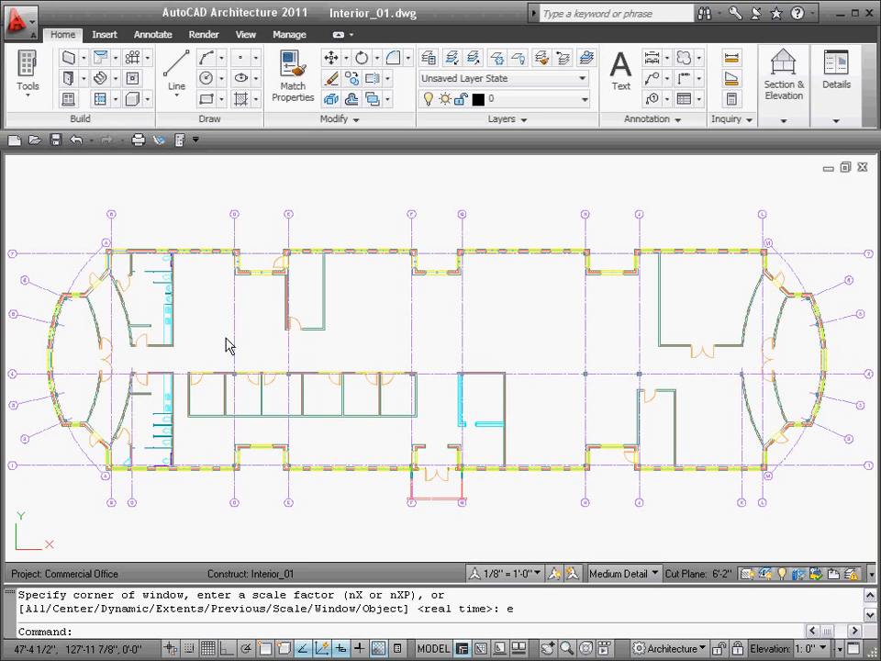
click(194, 141)
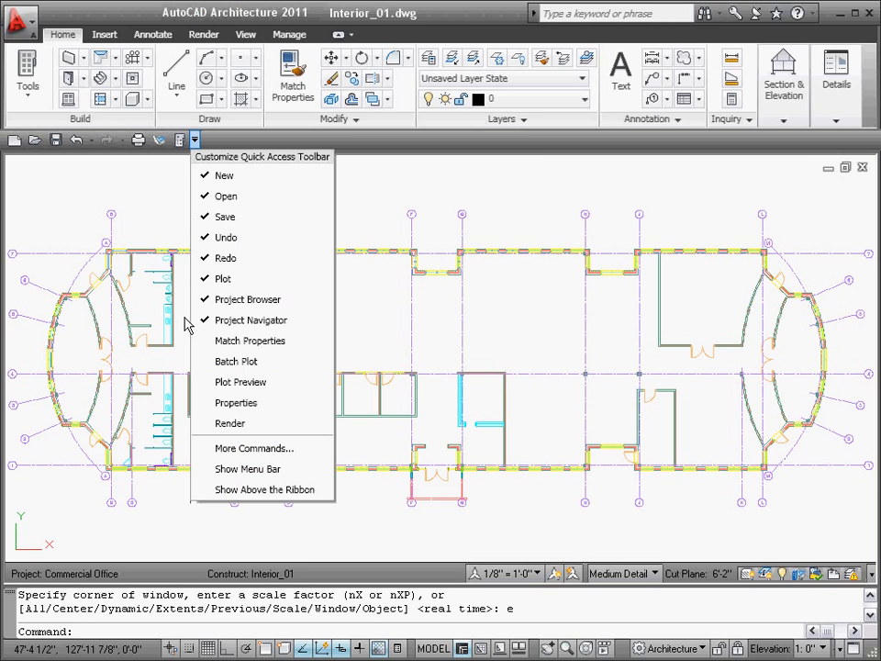
click(200, 489)
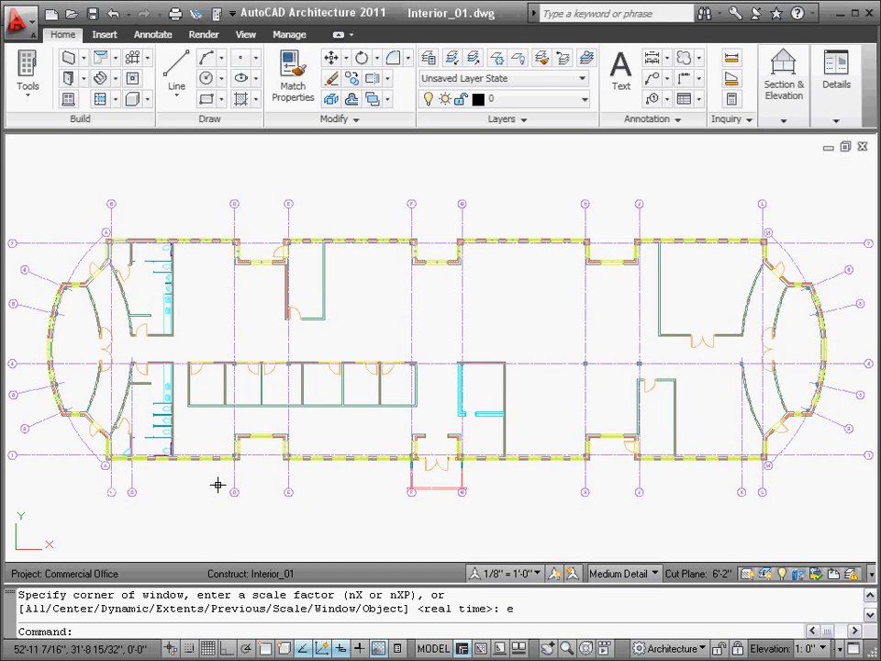